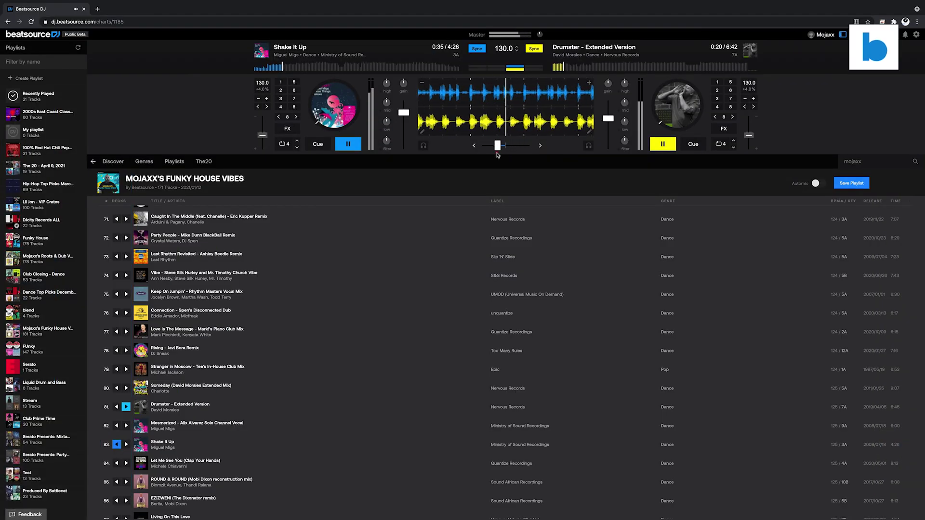
# Step: Blend the crossfader toward the right deck and turn on the right deck's FX
pyautogui.moveTo(484, 146); pyautogui.dragTo(508, 144)
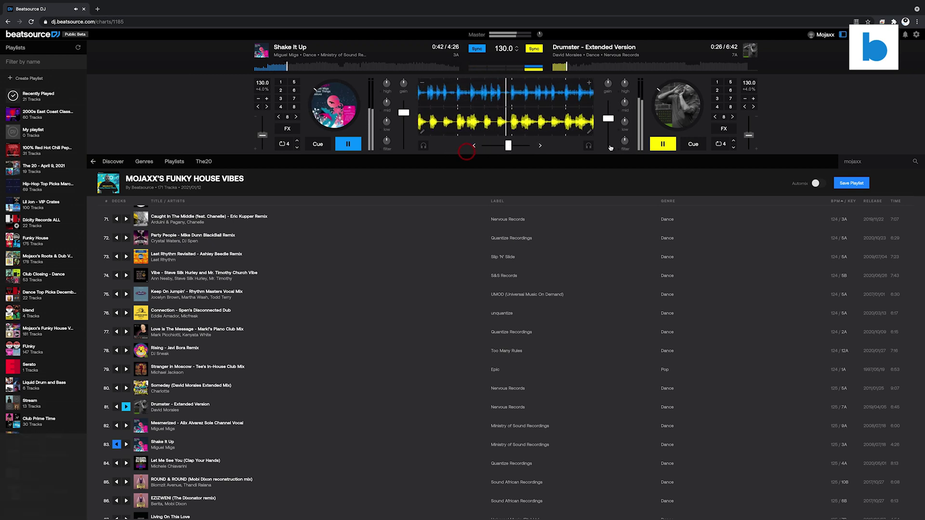
pyautogui.moveTo(629, 122)
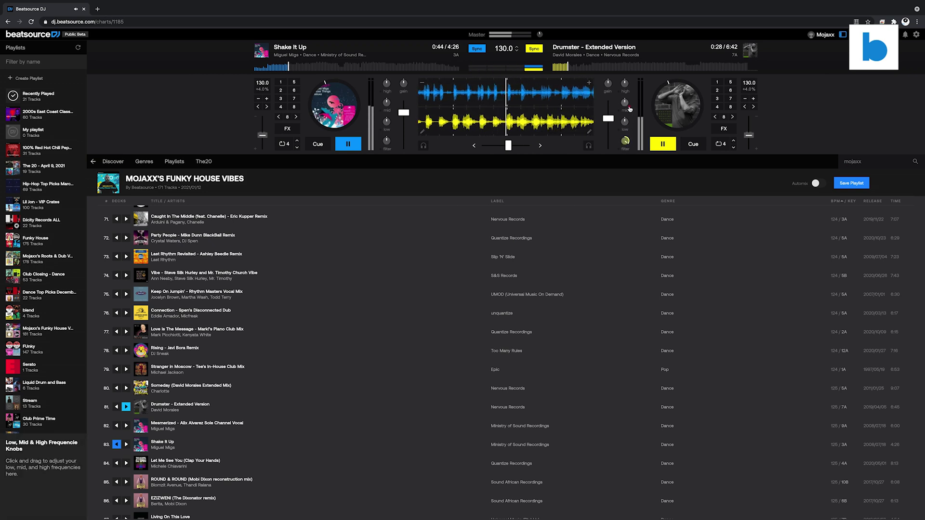
pyautogui.click(723, 128)
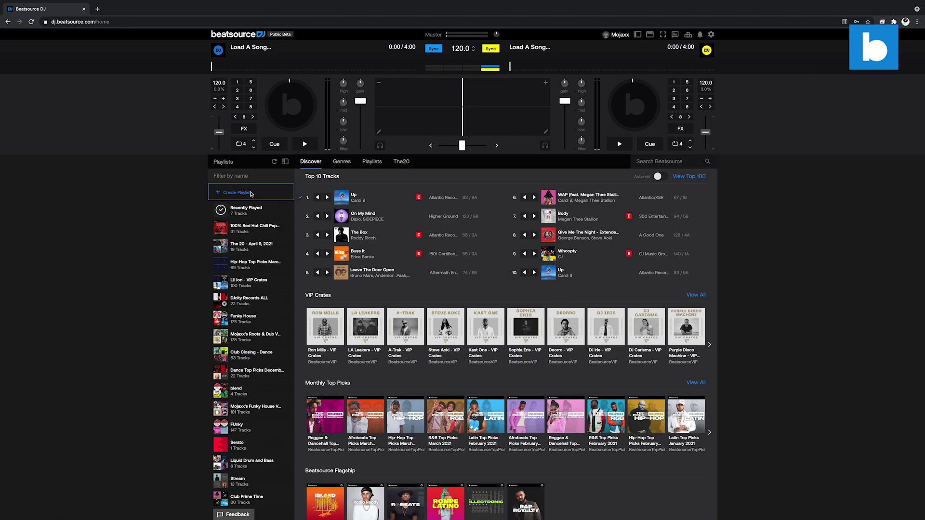
# Step: Create a new playlist from a sidebar playlist's menu, naming it 'My'
pyautogui.click(284, 227)
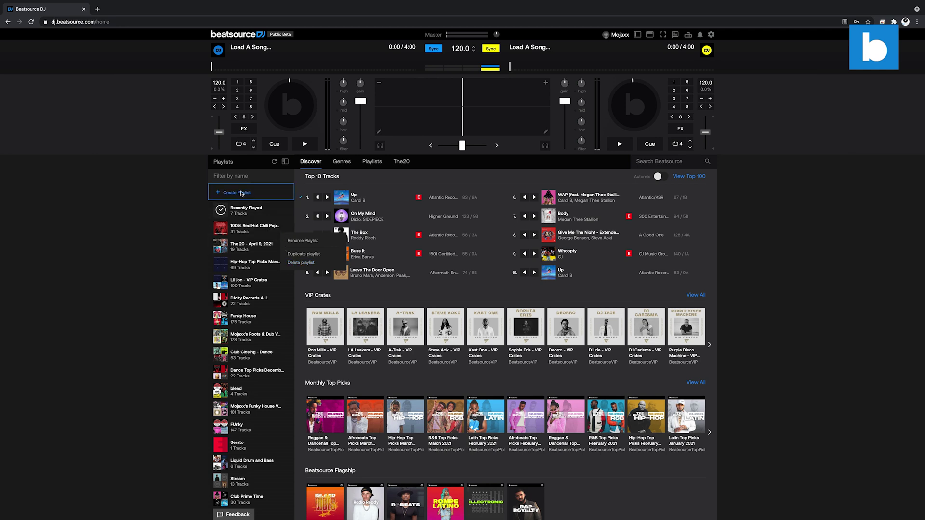
pyautogui.click(237, 192)
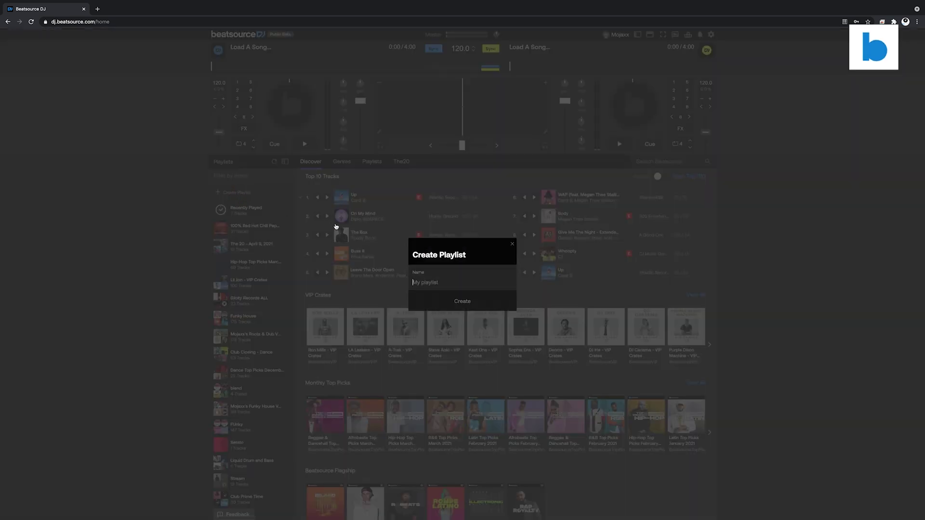
pyautogui.write('My')
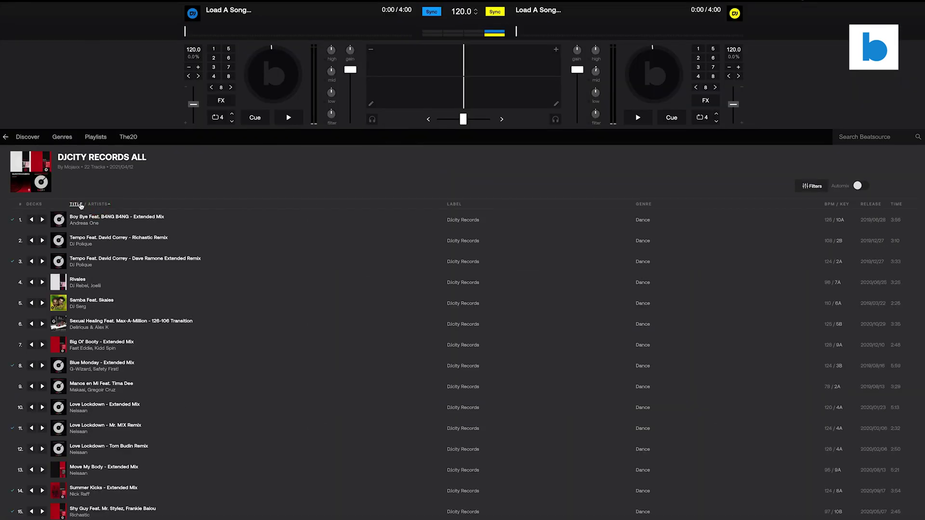
# Step: Sort DJCITY RECORDS ALL by title, label, BPM and key, then show its Filters panel
pyautogui.click(78, 205)
pyautogui.click(454, 204)
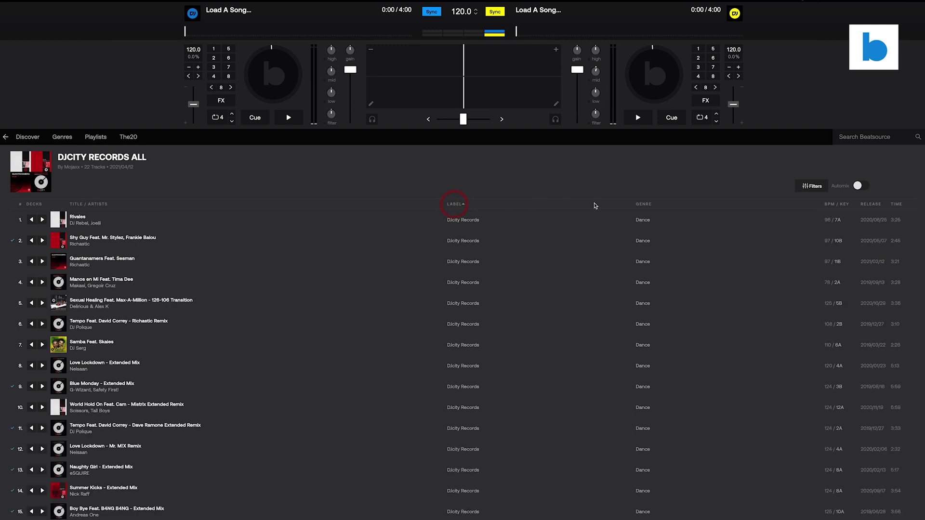
pyautogui.click(828, 204)
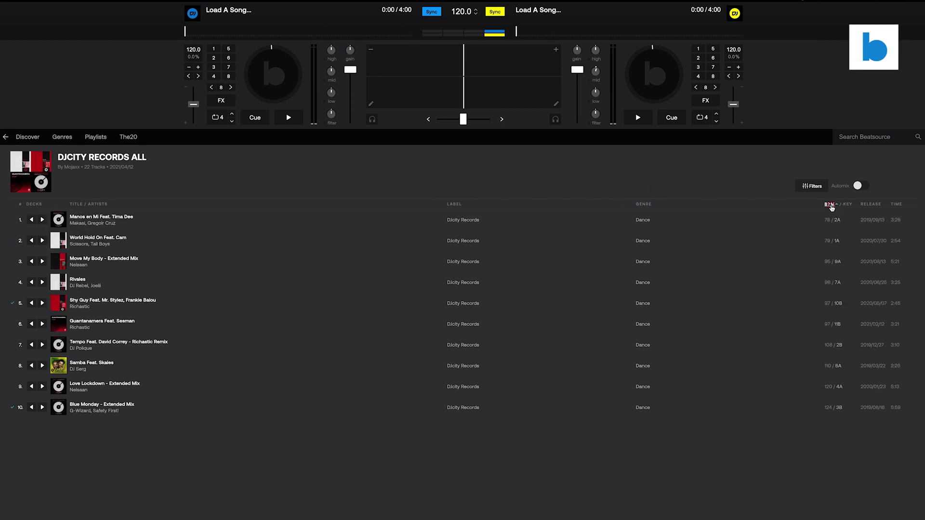
pyautogui.click(846, 204)
pyautogui.click(814, 189)
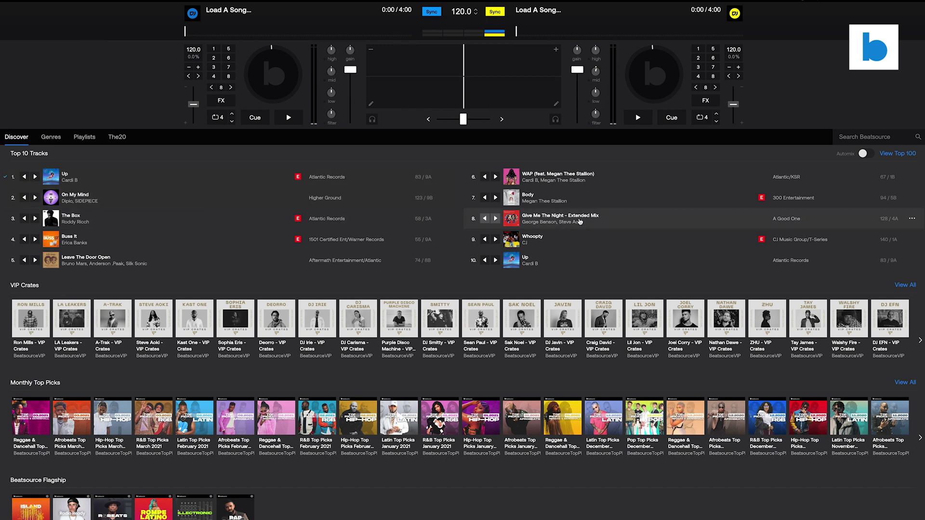
# Step: View the full Top 100 chart
pyautogui.click(895, 155)
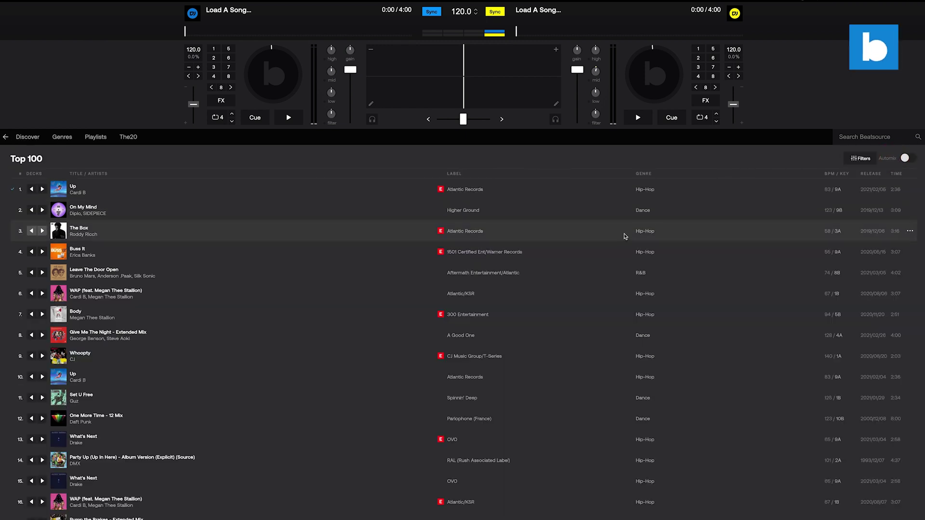
pyautogui.scroll(-10, 625, 237)
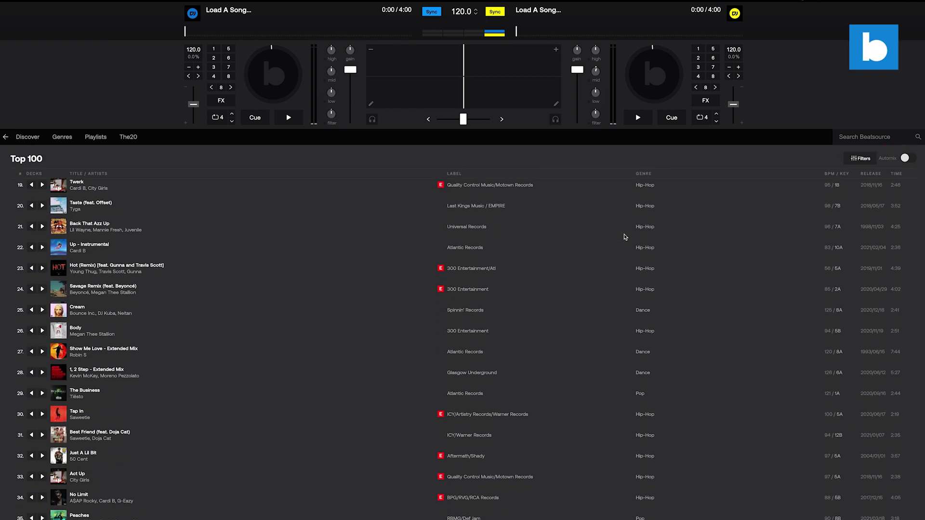
pyautogui.scroll(10, 623, 235)
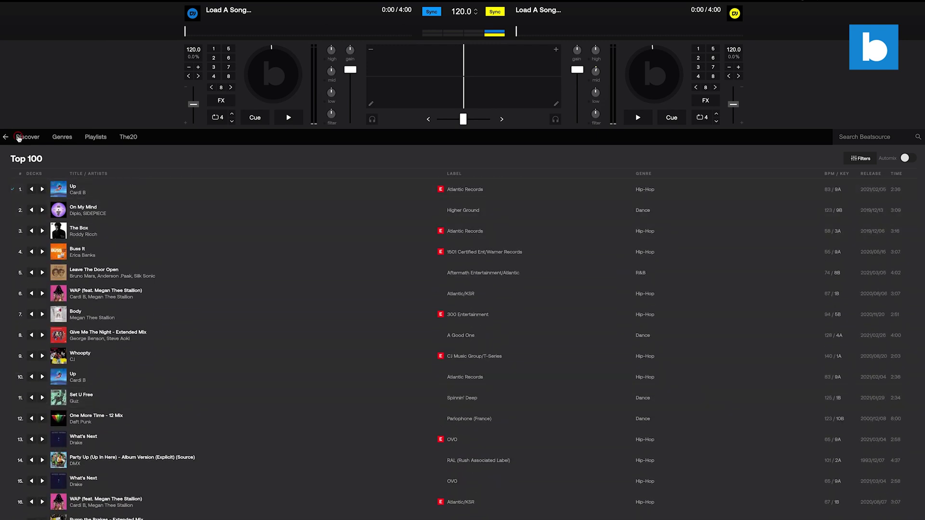
# Step: From Discover, preview the Sean Paul VIP crate, then open Diplo's artist page
pyautogui.click(18, 137)
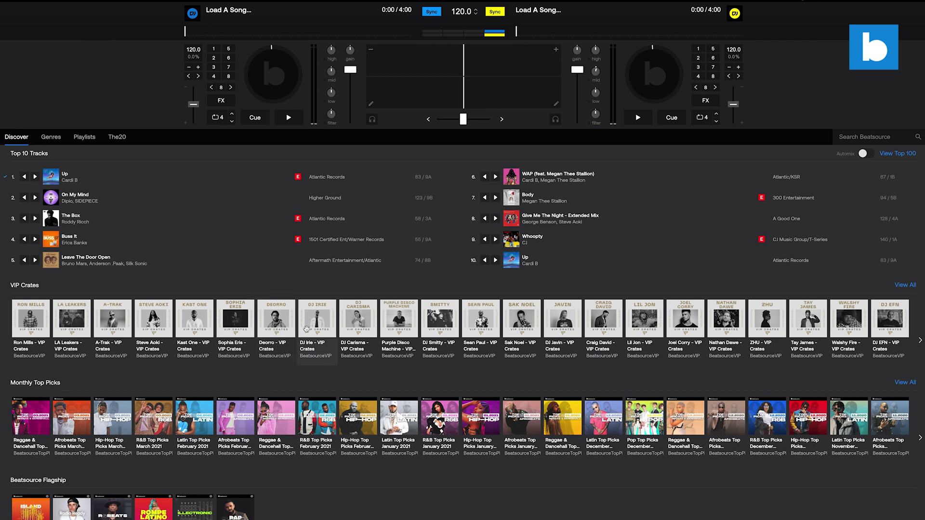
pyautogui.click(480, 325)
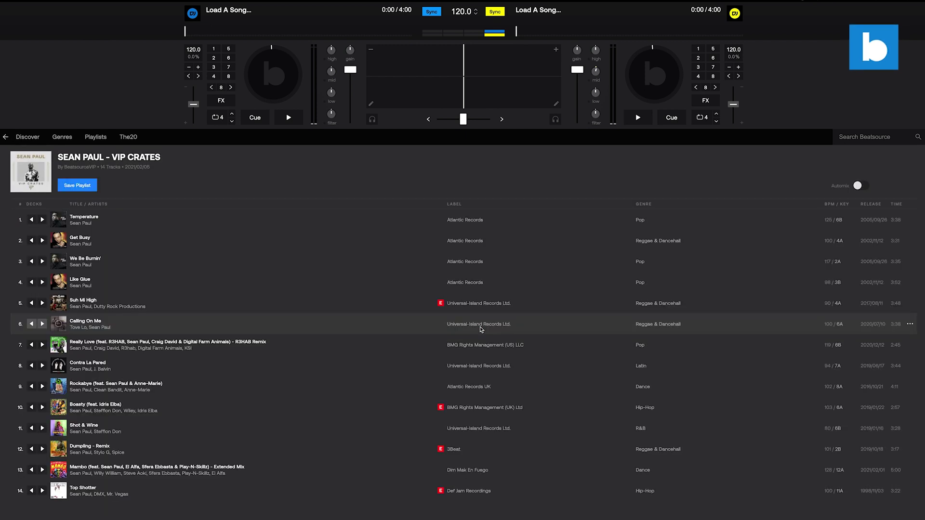
pyautogui.hotkey('alt', 'Left')
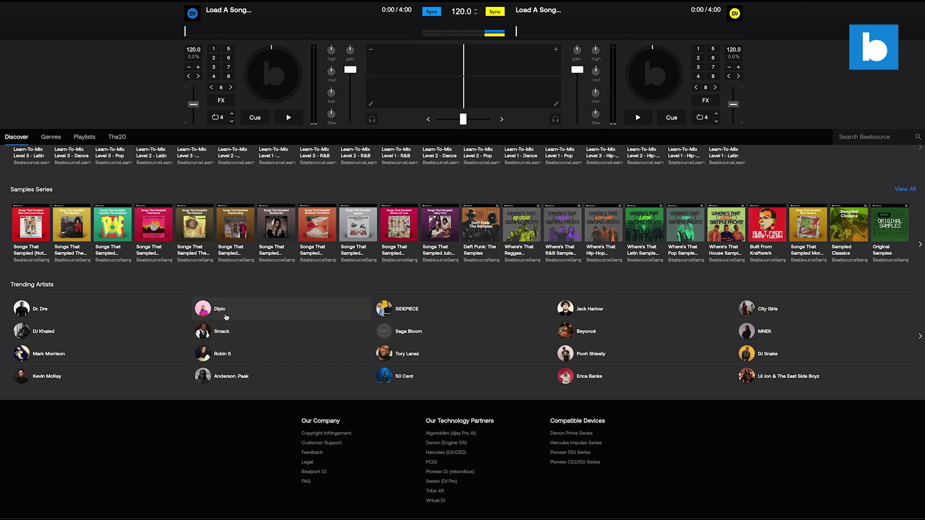
pyautogui.click(221, 311)
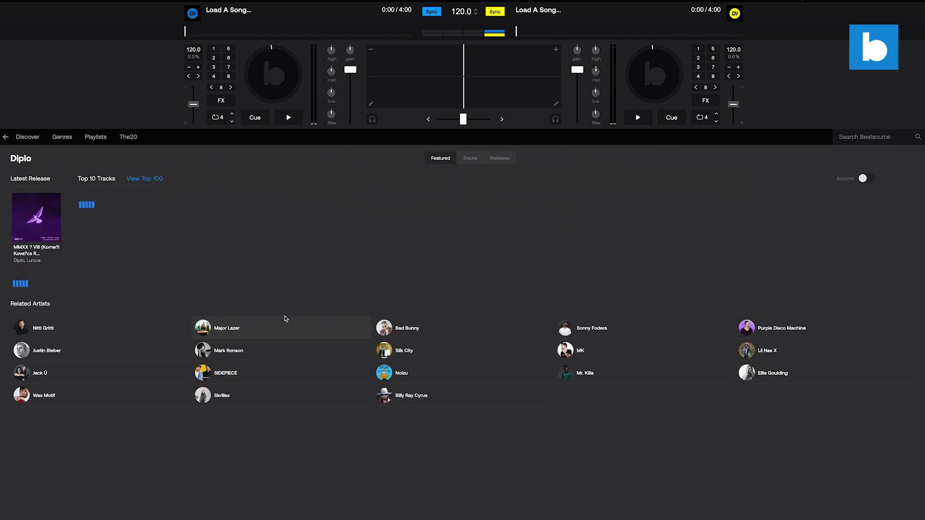
# Step: Browse the Latin genre's top tracks in the genre browser
pyautogui.click(62, 136)
pyautogui.click(28, 199)
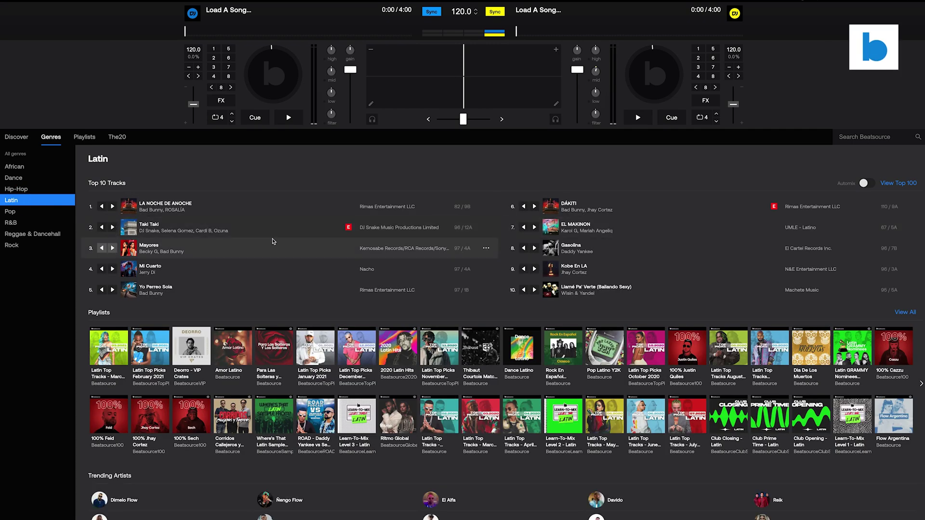
pyautogui.scroll(-1, 272, 241)
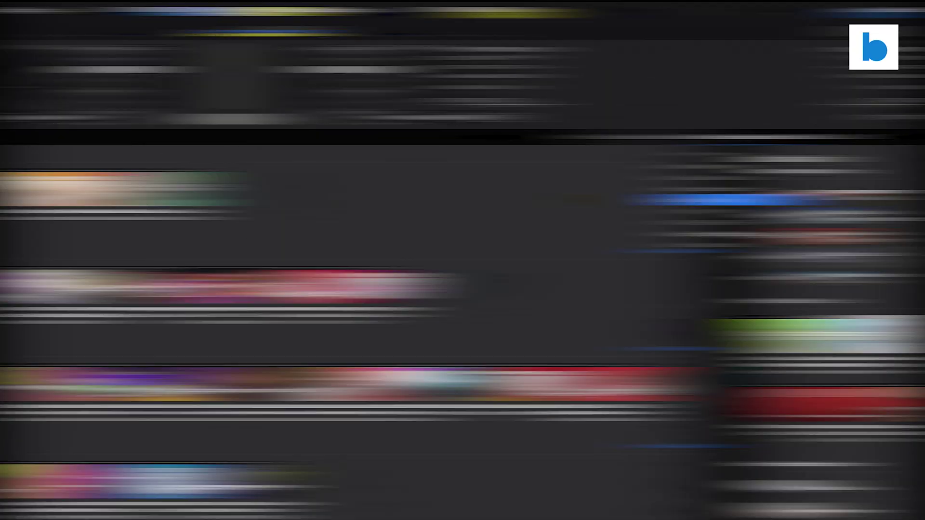
# Step: Browse decade playlists and open 2000s East Coast Classics
pyautogui.click(84, 137)
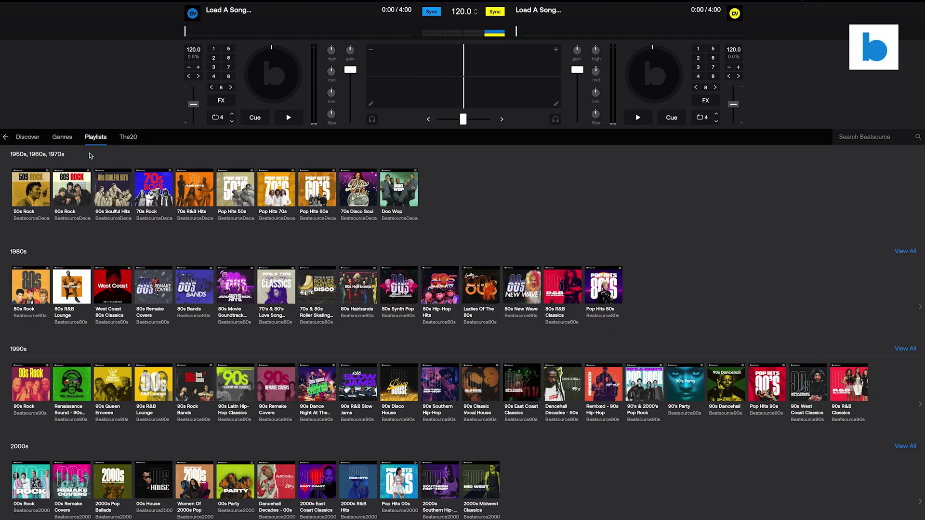
pyautogui.scroll(-4, 279, 234)
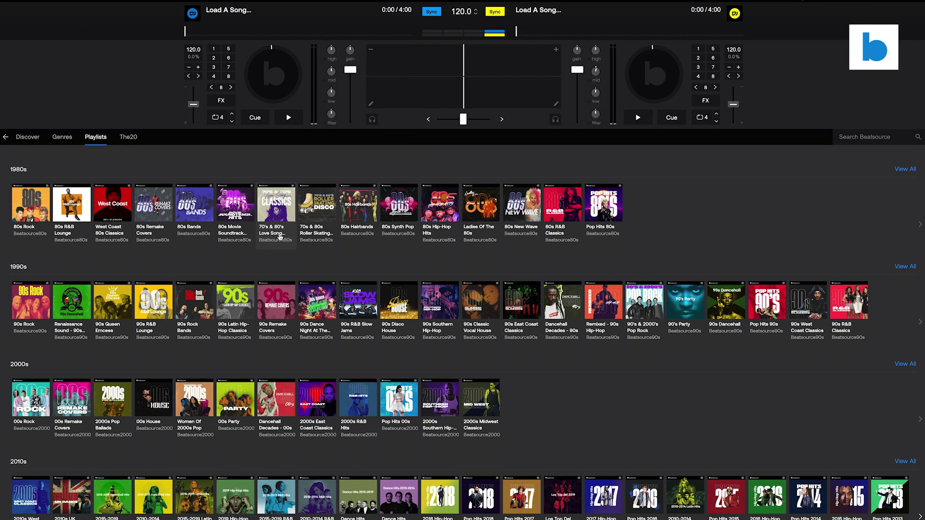
pyautogui.scroll(-2, 279, 234)
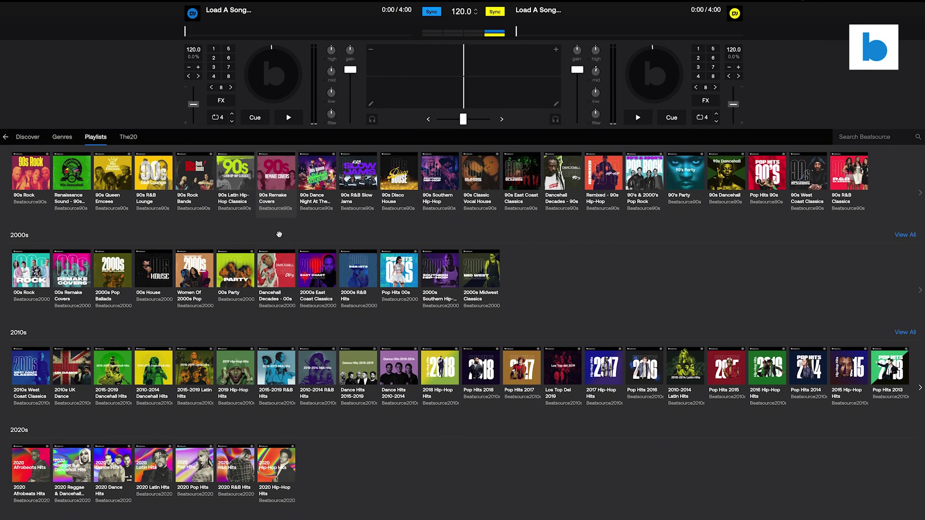
pyautogui.click(315, 254)
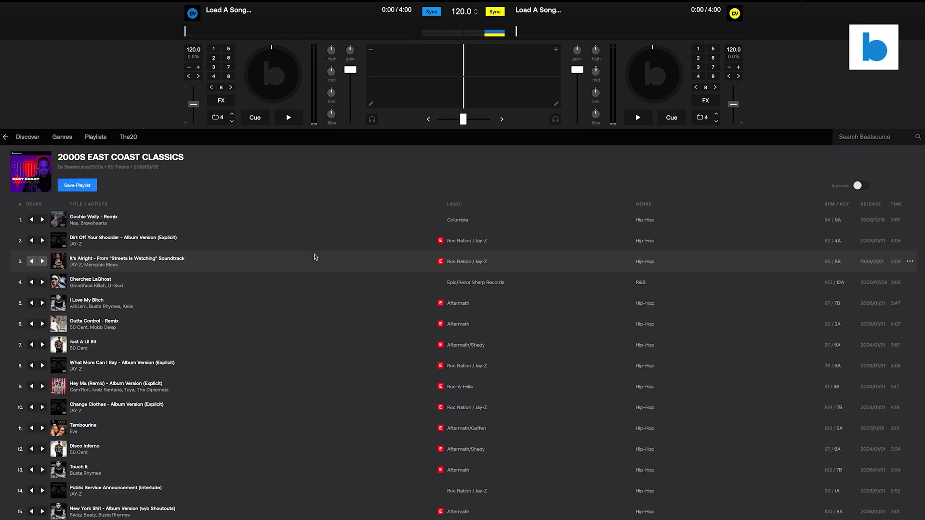
pyautogui.scroll(-5, 318, 271)
pyautogui.scroll(5, 318, 270)
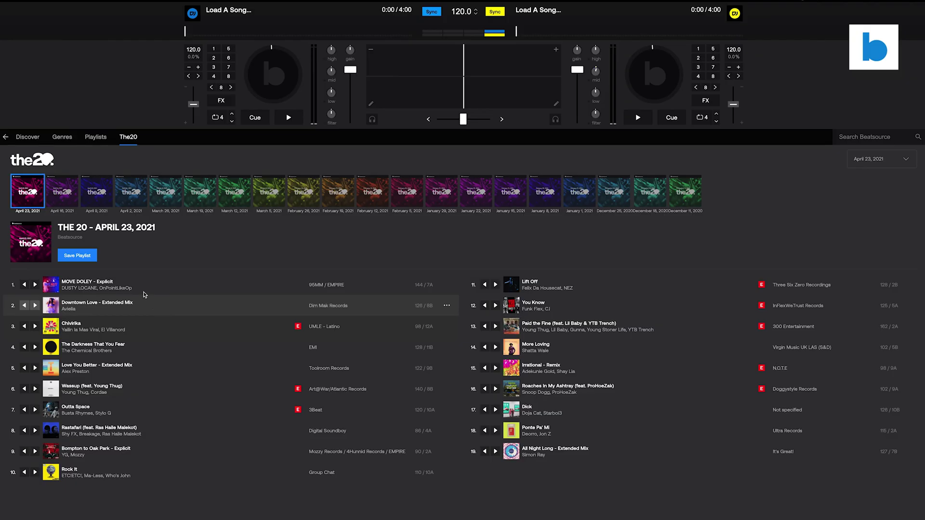
# Step: Browse The 20 charts from April 16 and April 9, 2021, then return to Discover
pyautogui.click(79, 206)
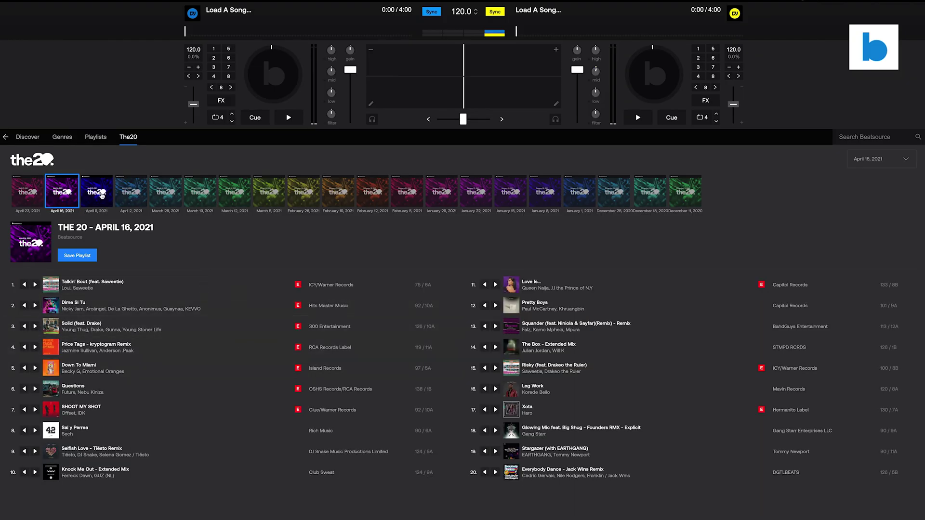
pyautogui.click(101, 196)
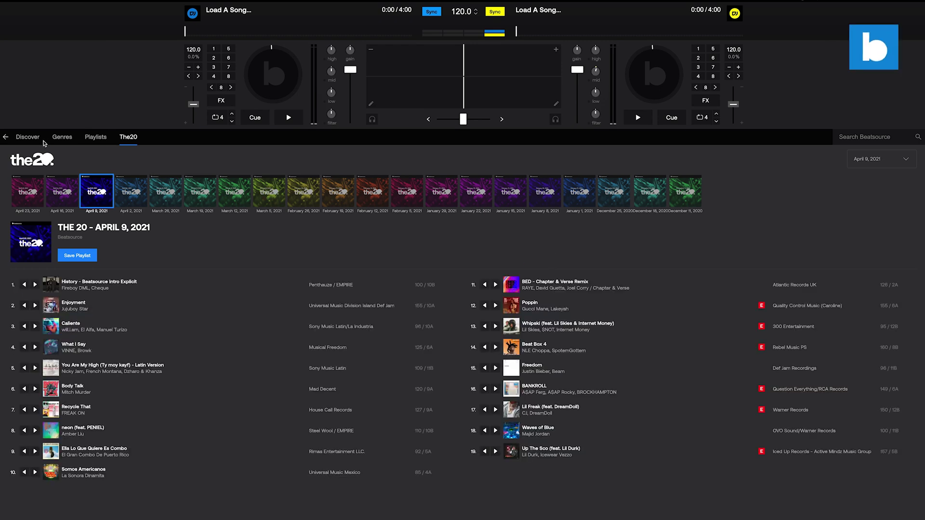
pyautogui.click(42, 140)
# Step: Search the Beatsource catalogue for 'diplo' after checking the search categories
pyautogui.click(867, 135)
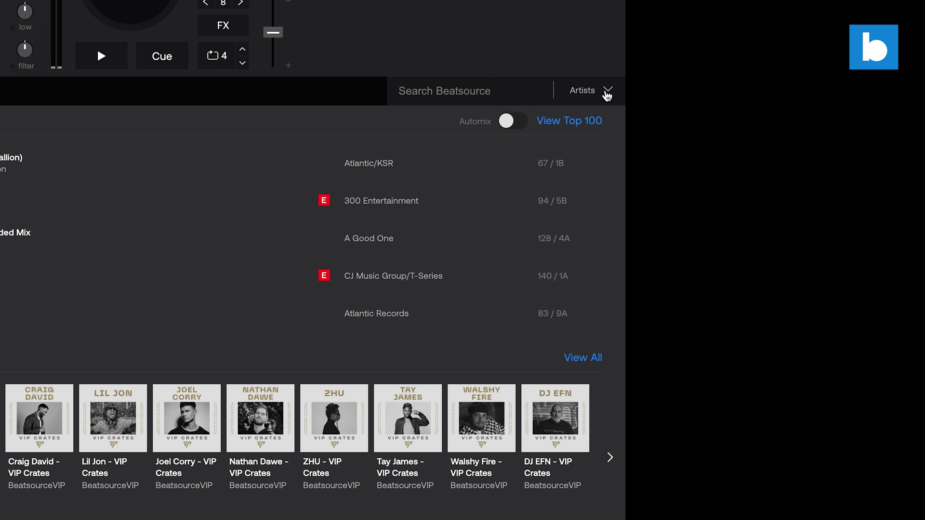
pyautogui.click(607, 93)
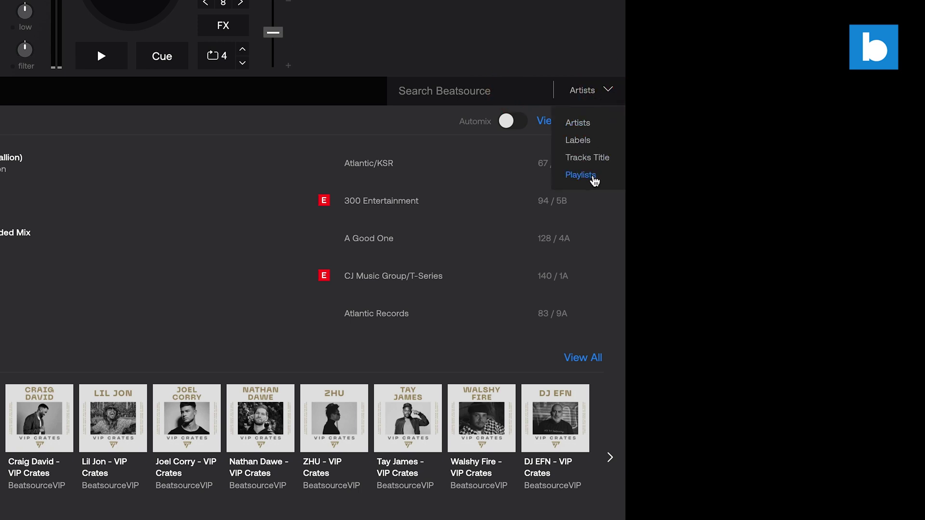
pyautogui.click(513, 91)
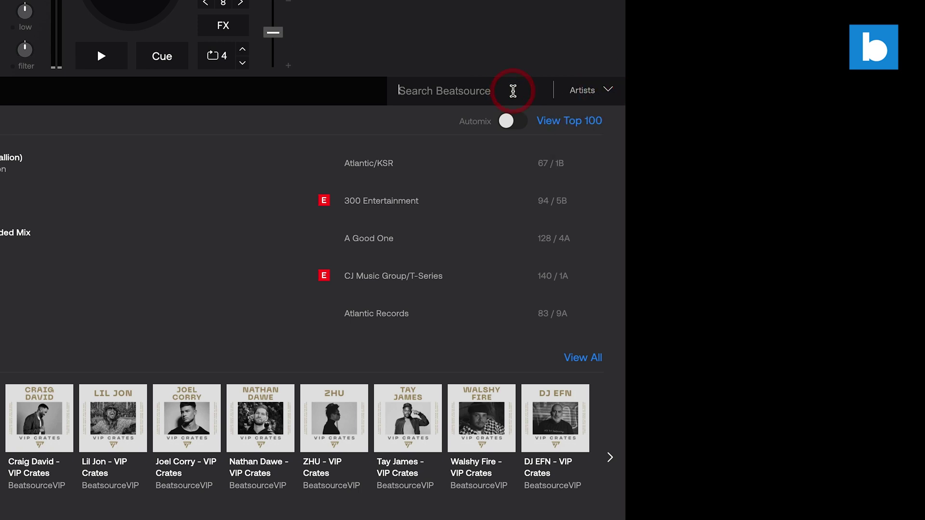
pyautogui.write('diplo')
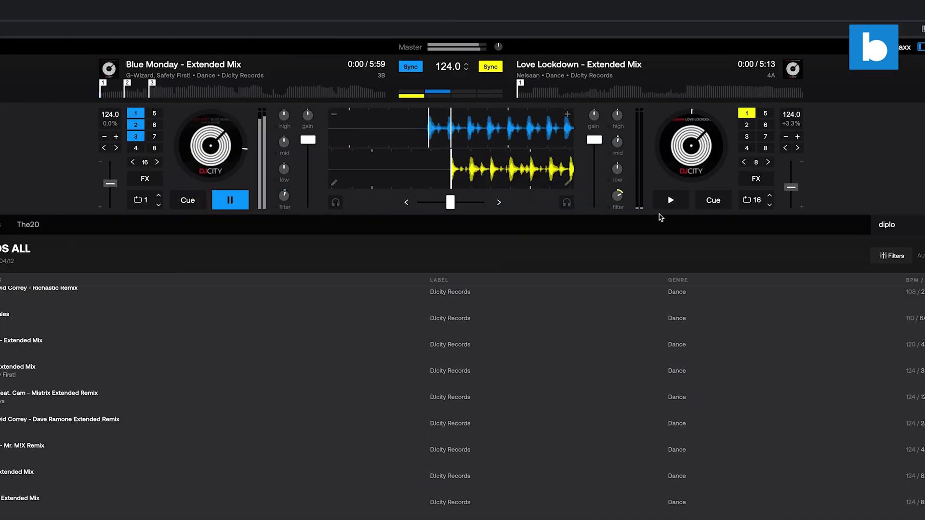
# Step: Turn on an 8-beat loop on deck B and start it playing
pyautogui.click(742, 200)
pyautogui.click(769, 205)
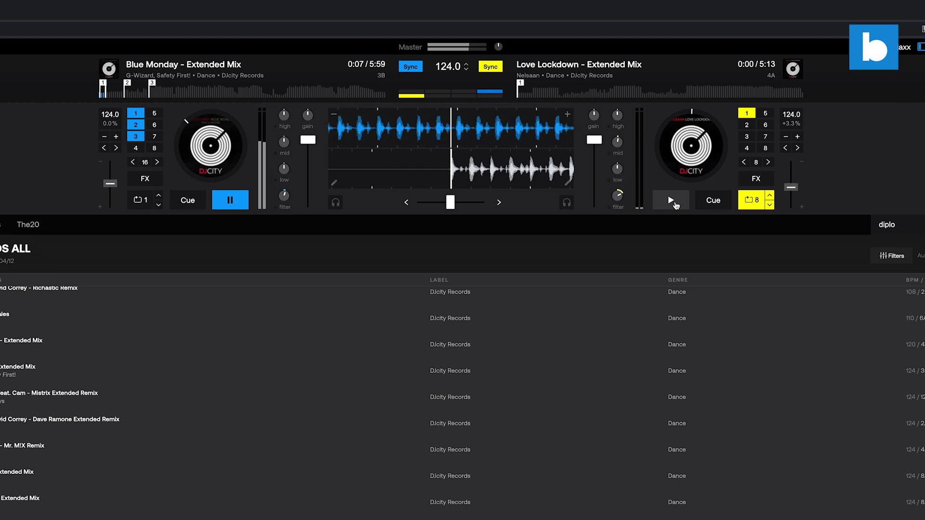
pyautogui.click(676, 204)
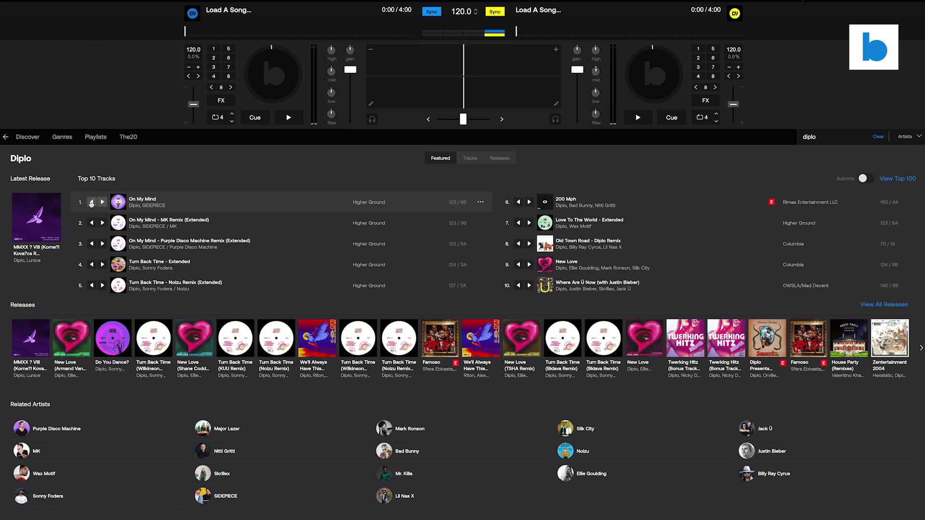
# Step: Load On My Mind to deck A and the MK Remix to deck B, nudging the beatgrid offset a quarter beat
pyautogui.click(91, 202)
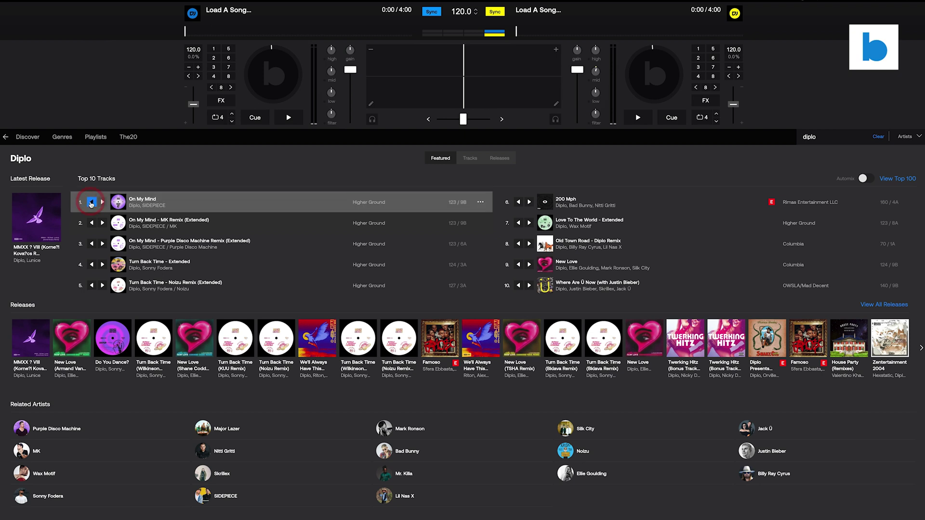
pyautogui.moveTo(243, 218); pyautogui.dragTo(638, 66)
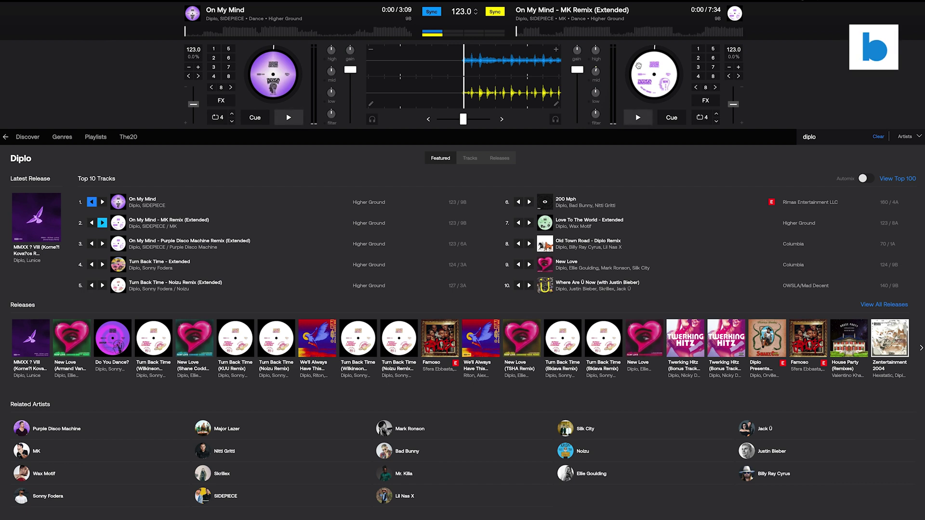
pyautogui.click(557, 102)
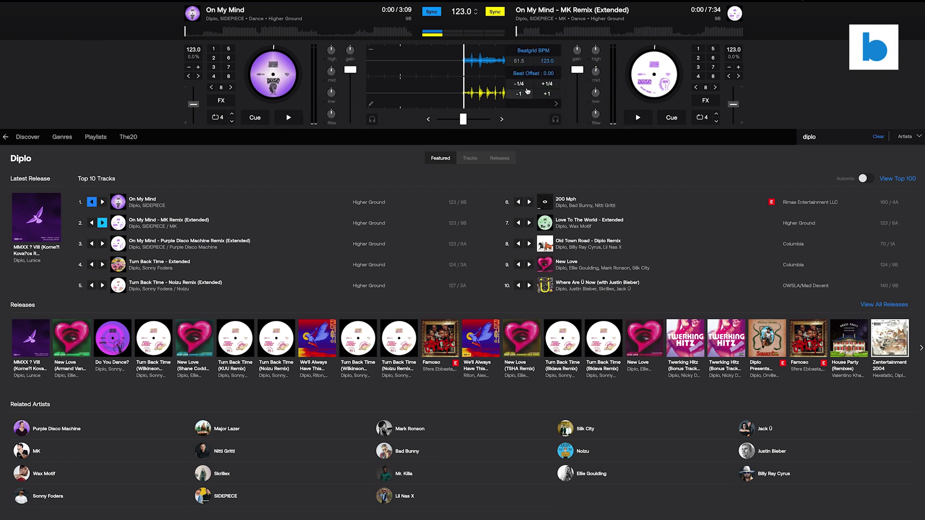
pyautogui.click(528, 88)
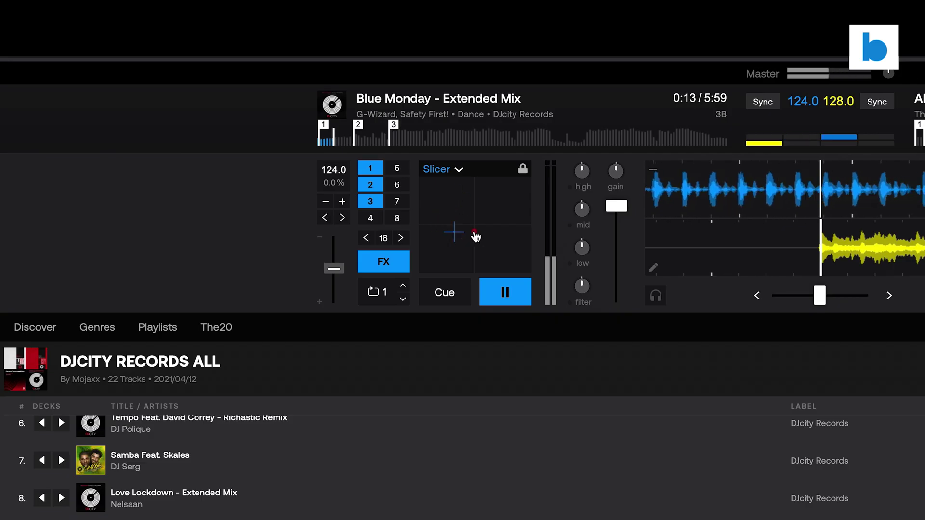
# Step: Switch deck 1's effect to Echo and sweep its XY pad, then sweep deck 2's filter
pyautogui.click(457, 171)
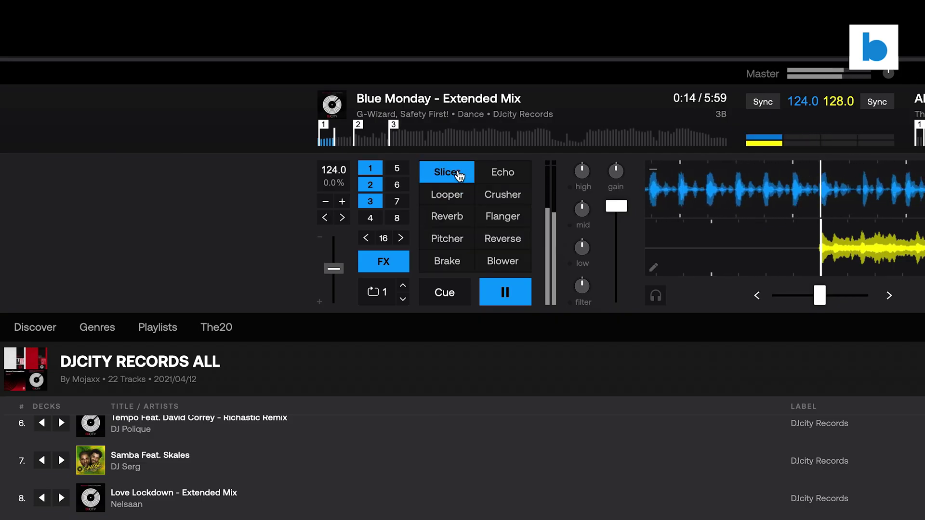
pyautogui.click(502, 175)
pyautogui.moveTo(481, 215)
pyautogui.mouseDown()
pyautogui.moveTo(496, 201)
pyautogui.moveTo(467, 206)
pyautogui.moveTo(449, 228)
pyautogui.moveTo(455, 237)
pyautogui.moveTo(475, 238)
pyautogui.moveTo(492, 200)
pyautogui.moveTo(456, 200)
pyautogui.moveTo(448, 233)
pyautogui.mouseUp()
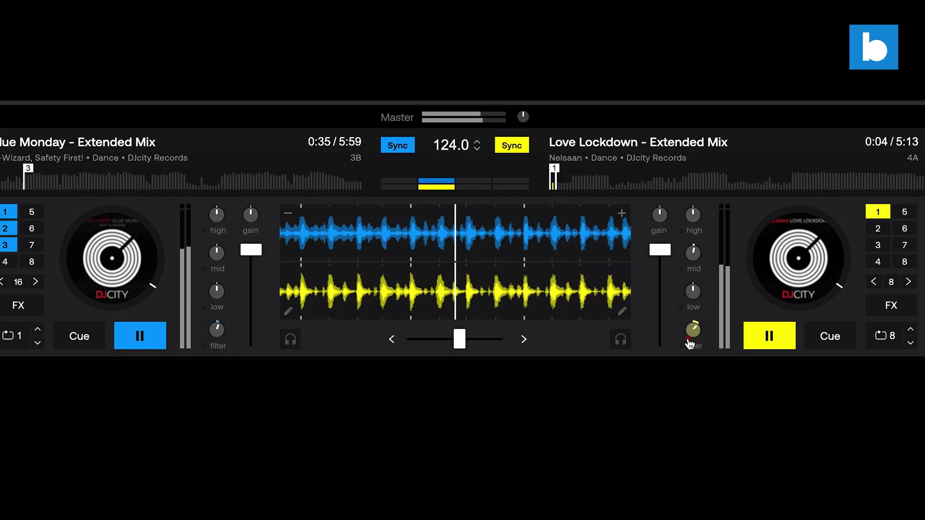
pyautogui.moveTo(692, 330); pyautogui.dragTo(690, 343)
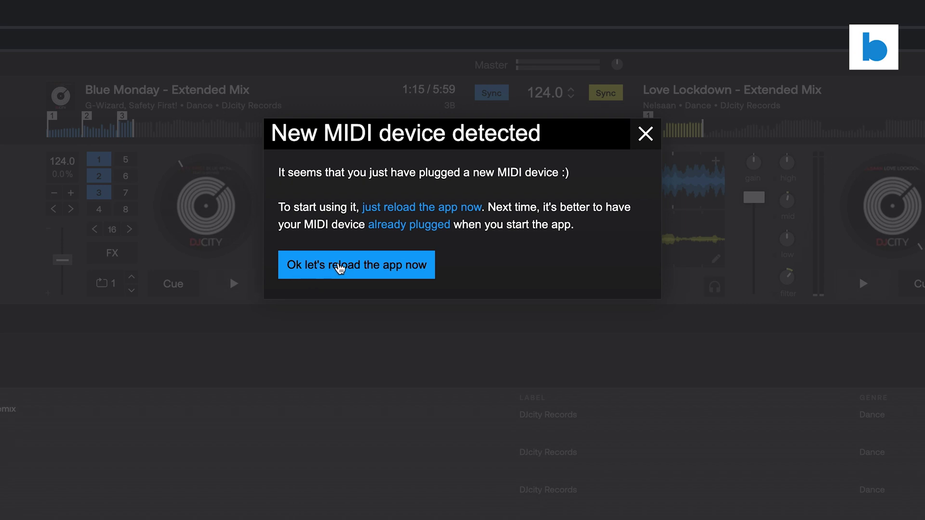
# Step: Accept the New MIDI device detected prompt to reload the app
pyautogui.click(339, 266)
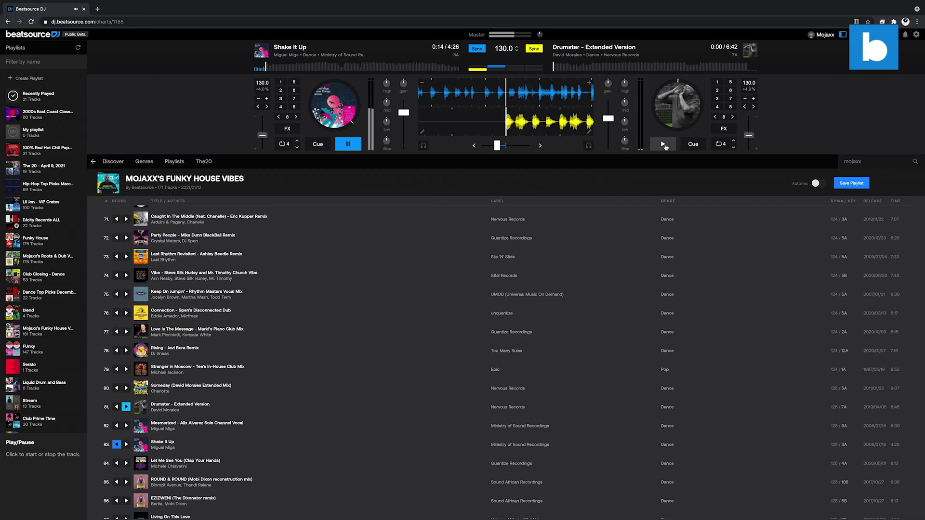
# Step: Start deck 2 so Drumster - Extended Version plays alongside Shake It Up
pyautogui.click(663, 144)
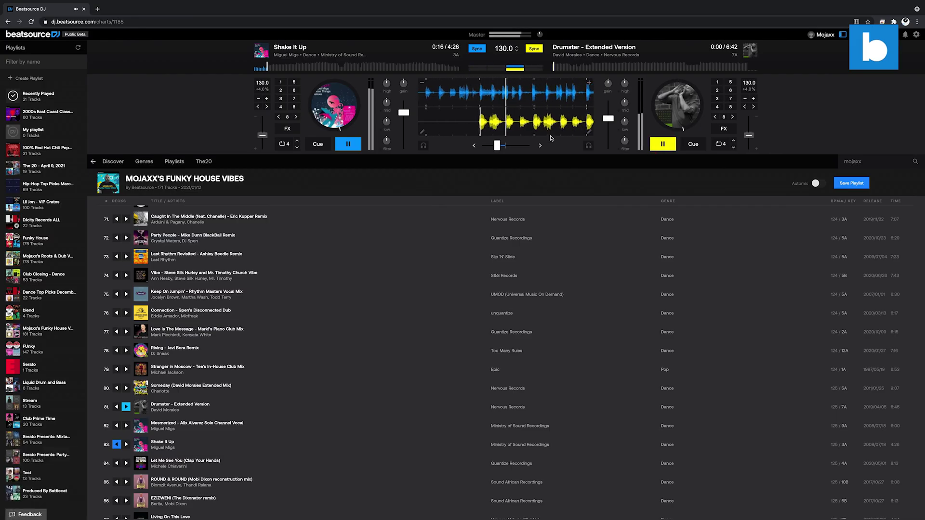